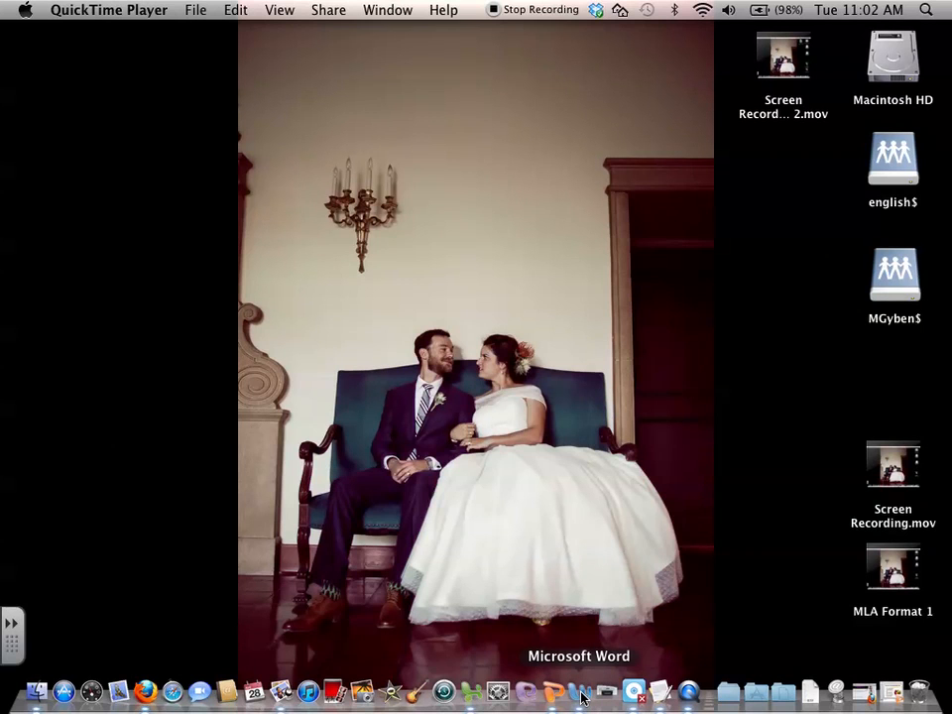
Open Microsoft Word and set the document's top margin to 1 inch, making the margin settings the default for new documents.
left_click(581, 697)
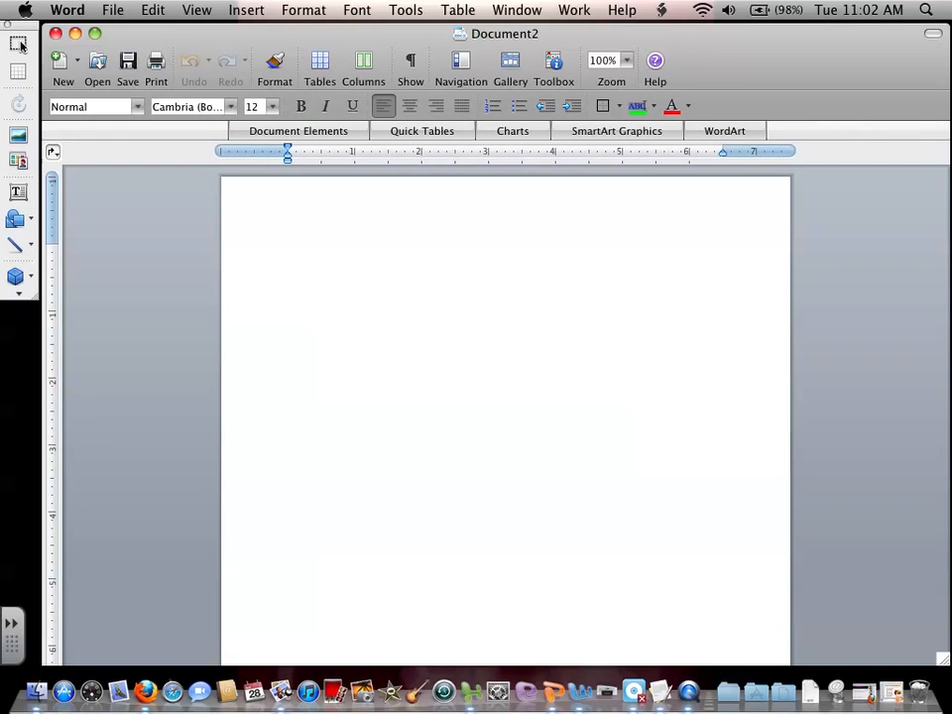
left_click(302, 9)
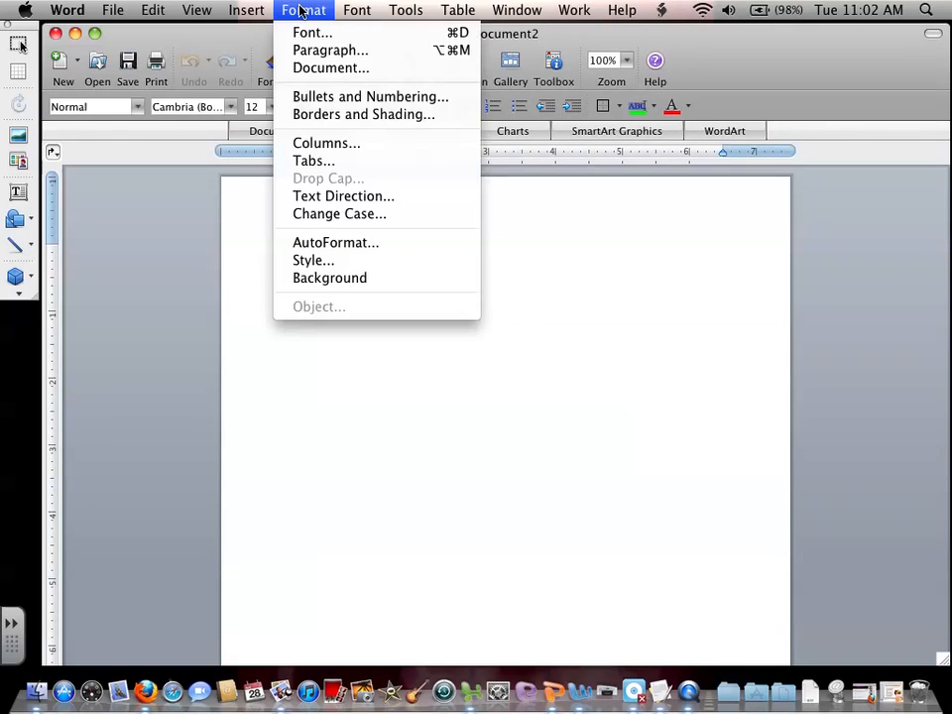
left_click(317, 68)
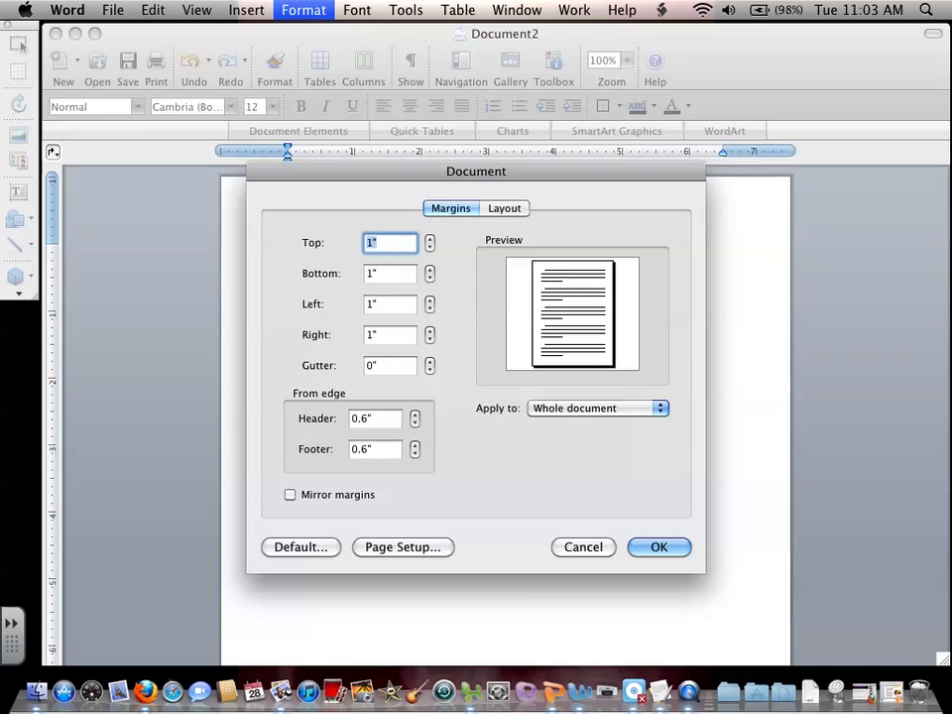
type("1.25")
key("BackSpace")
key("BackSpace")
key("BackSpace")
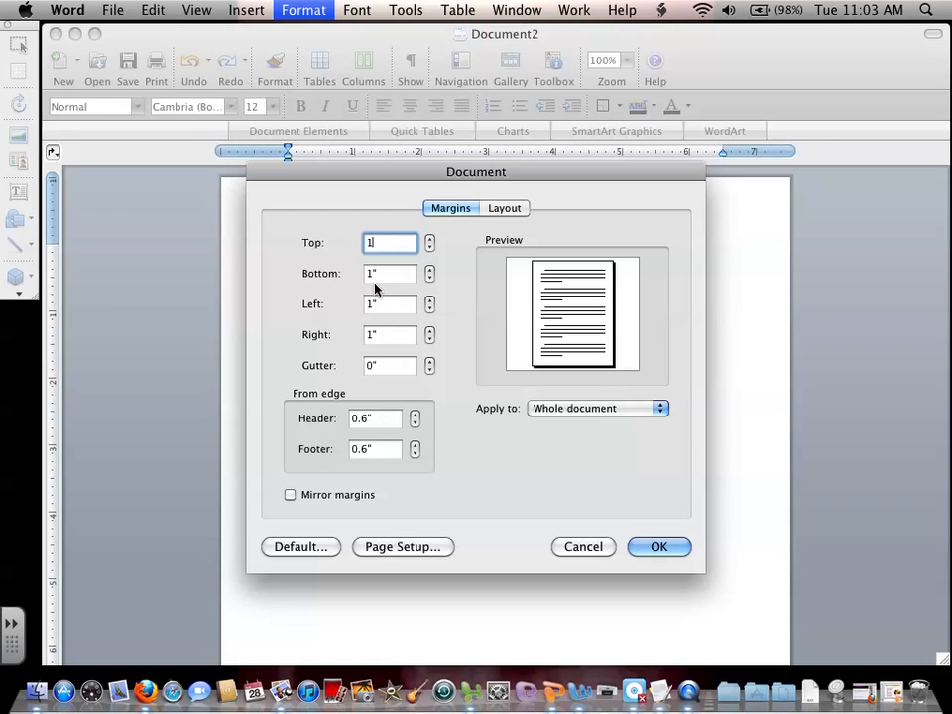
left_click(310, 545)
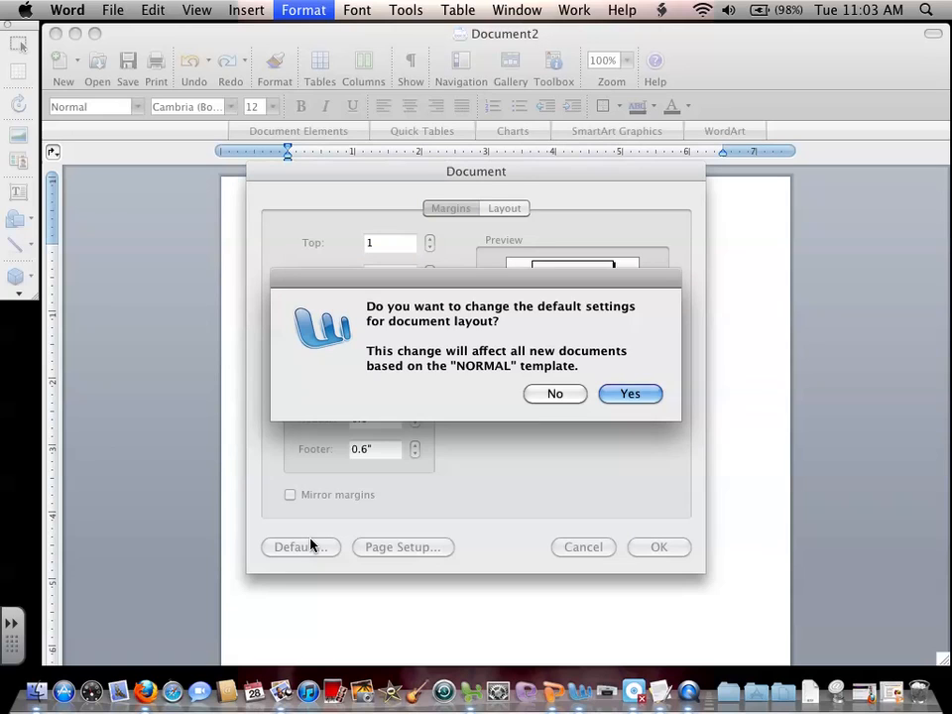
left_click(630, 394)
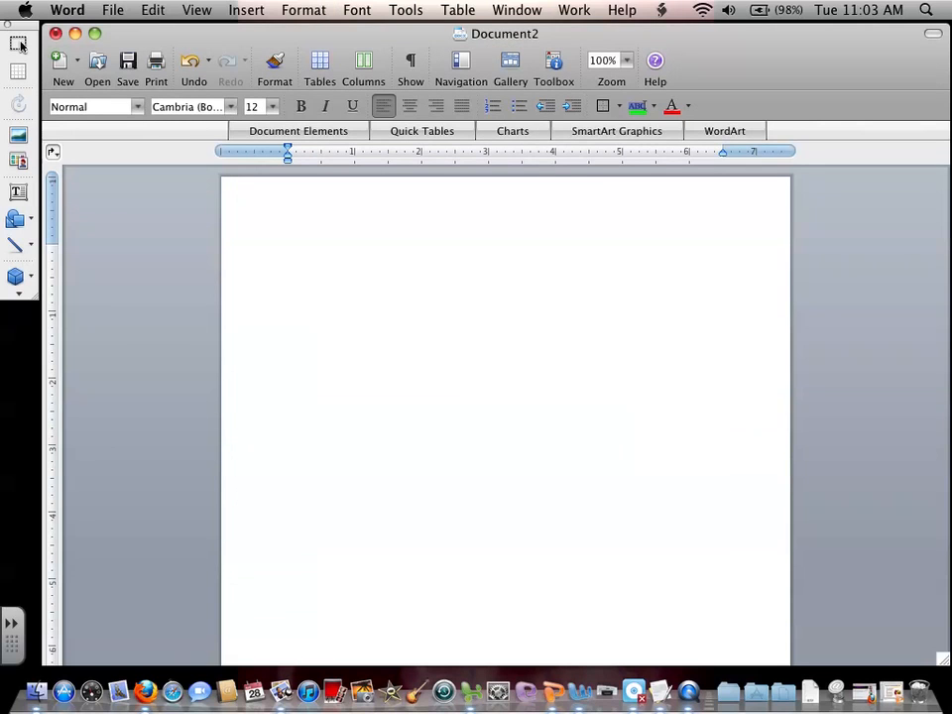
Set the paragraph line spacing to Double.
left_click(319, 12)
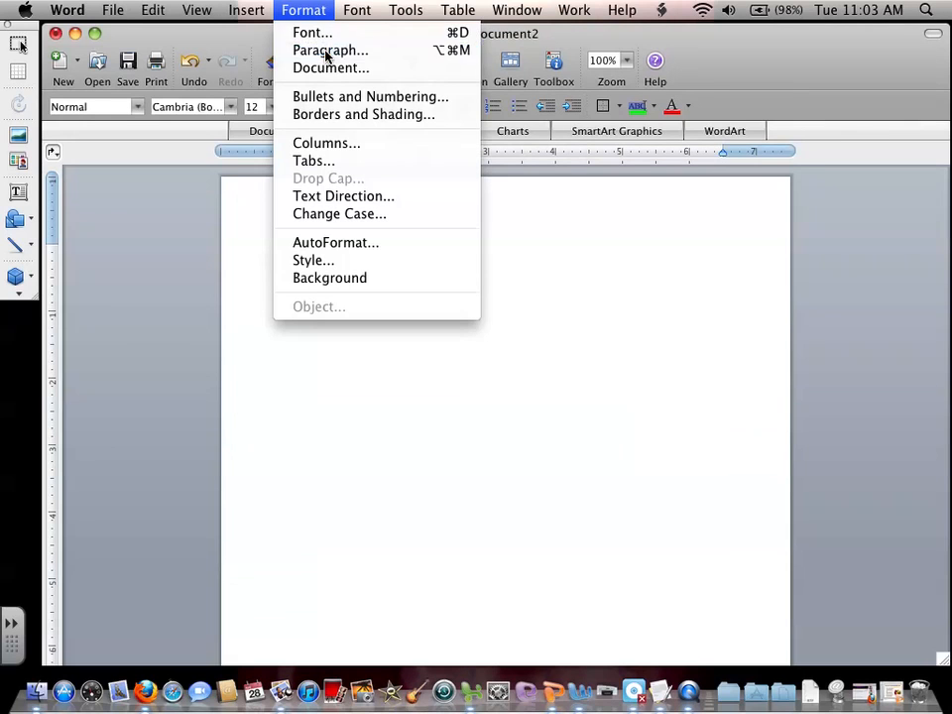
left_click(325, 51)
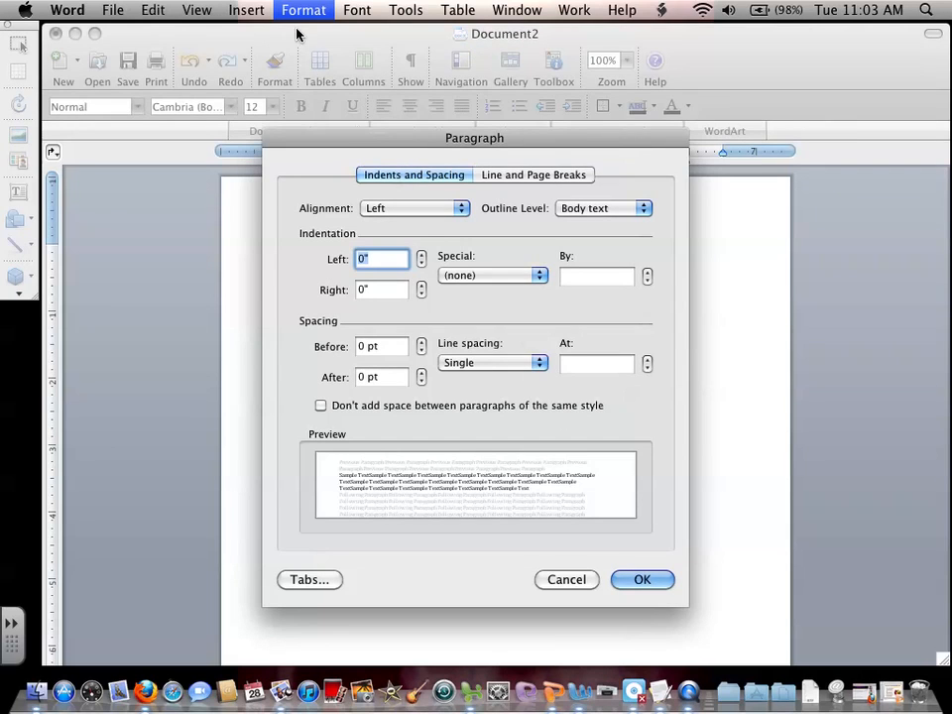
left_click(294, 11)
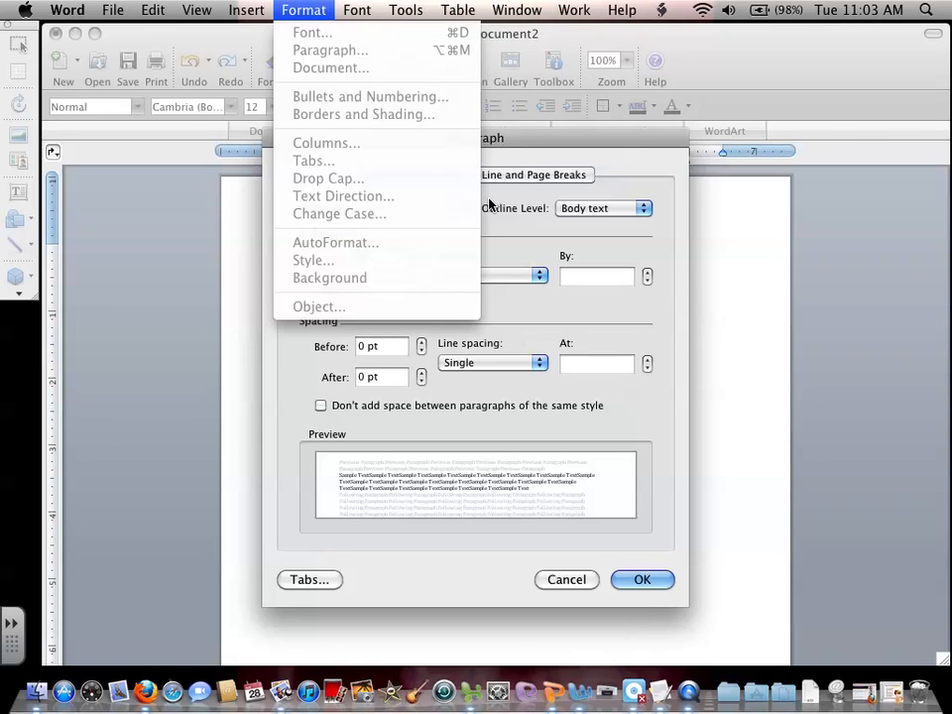
left_click(563, 246)
left_click(514, 374)
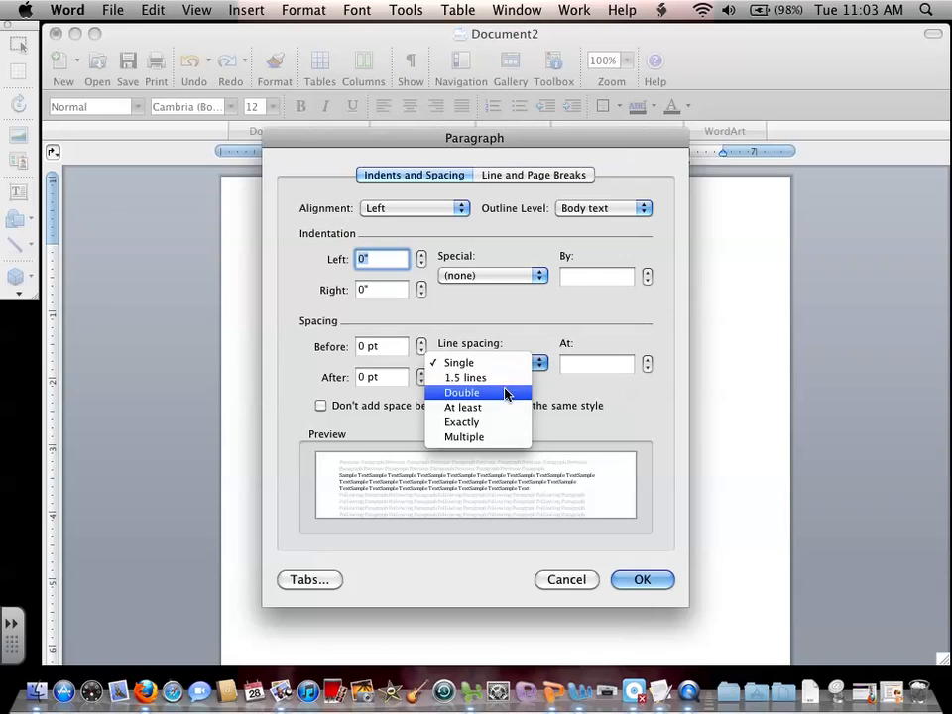
left_click(506, 394)
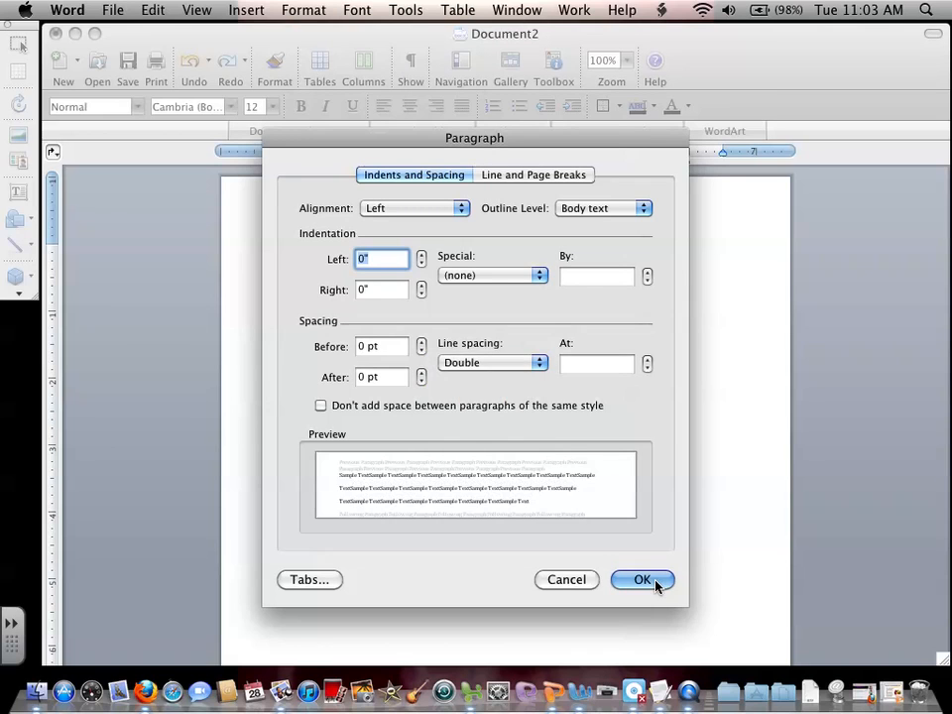
left_click(655, 583)
Choose Times New Roman, Regular, size 12, and make it the default font for new documents.
left_click(300, 11)
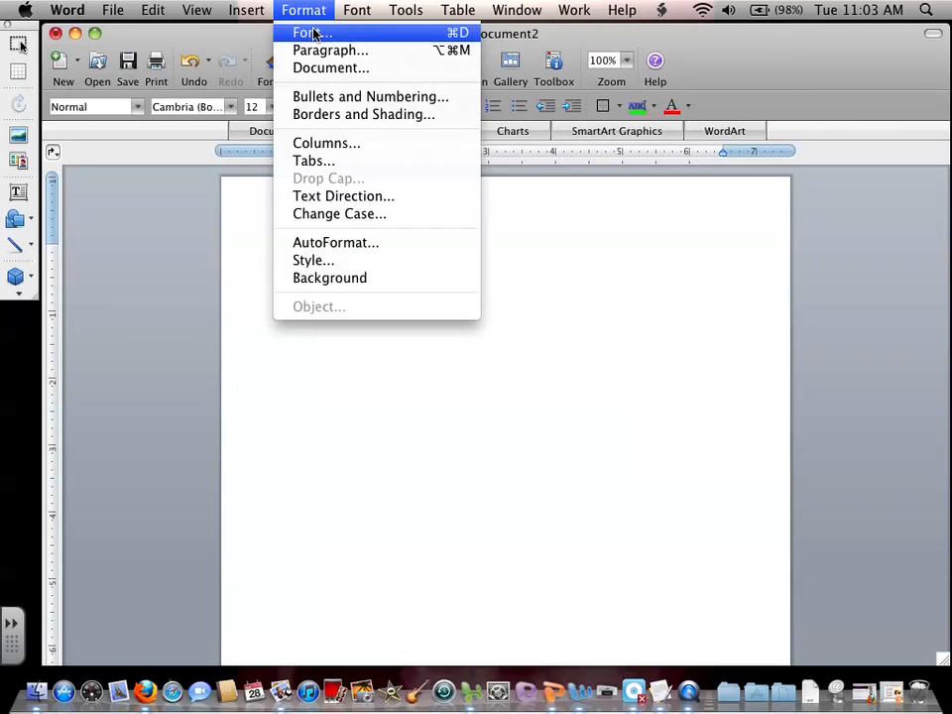
left_click(314, 34)
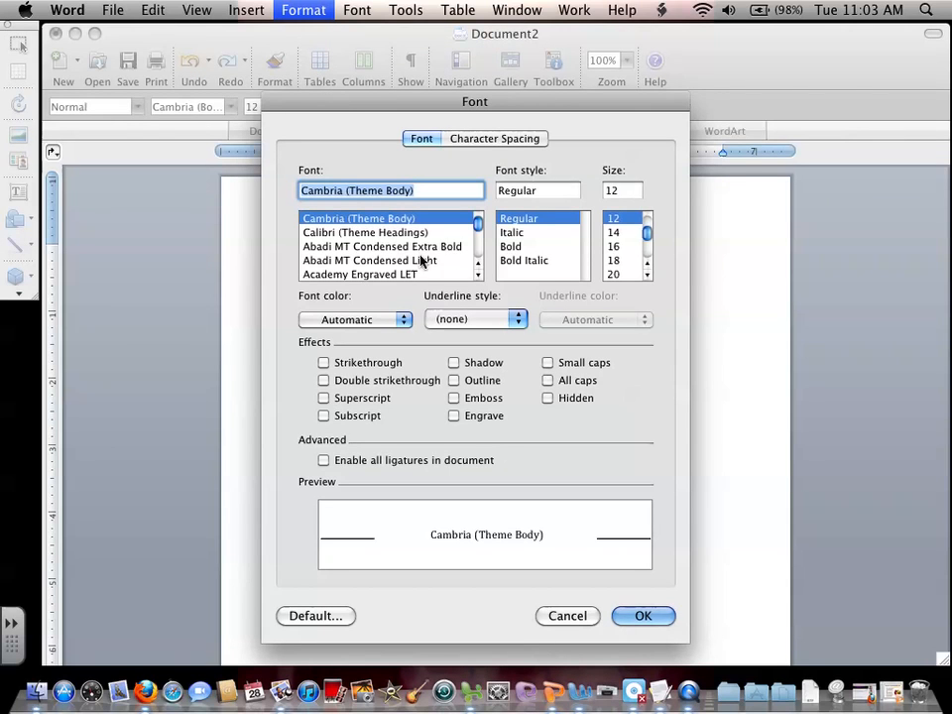
type("t")
left_click(365, 273)
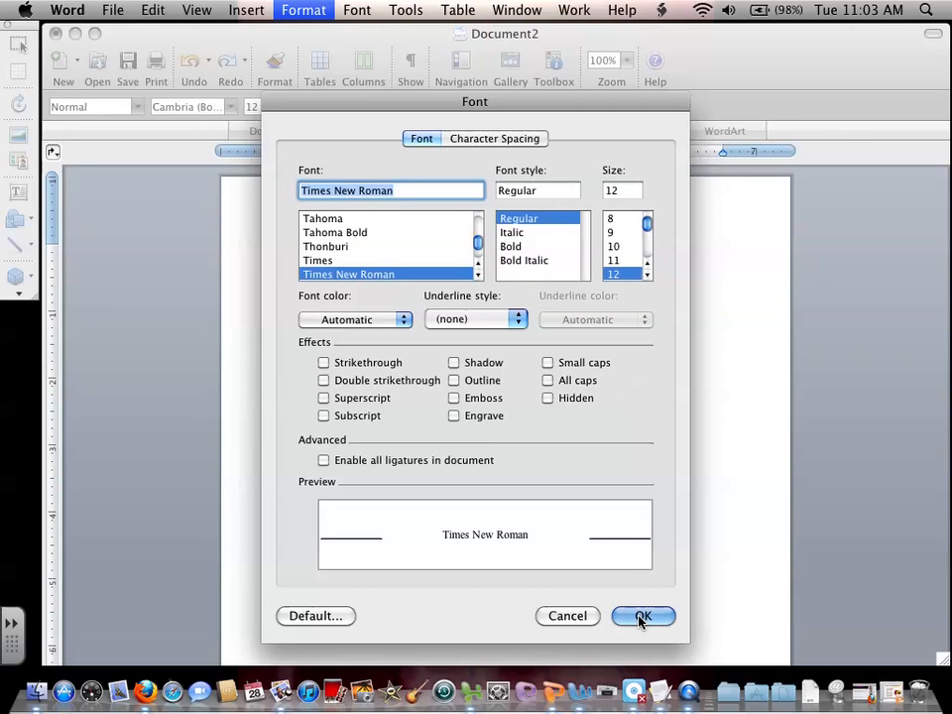
left_click(315, 616)
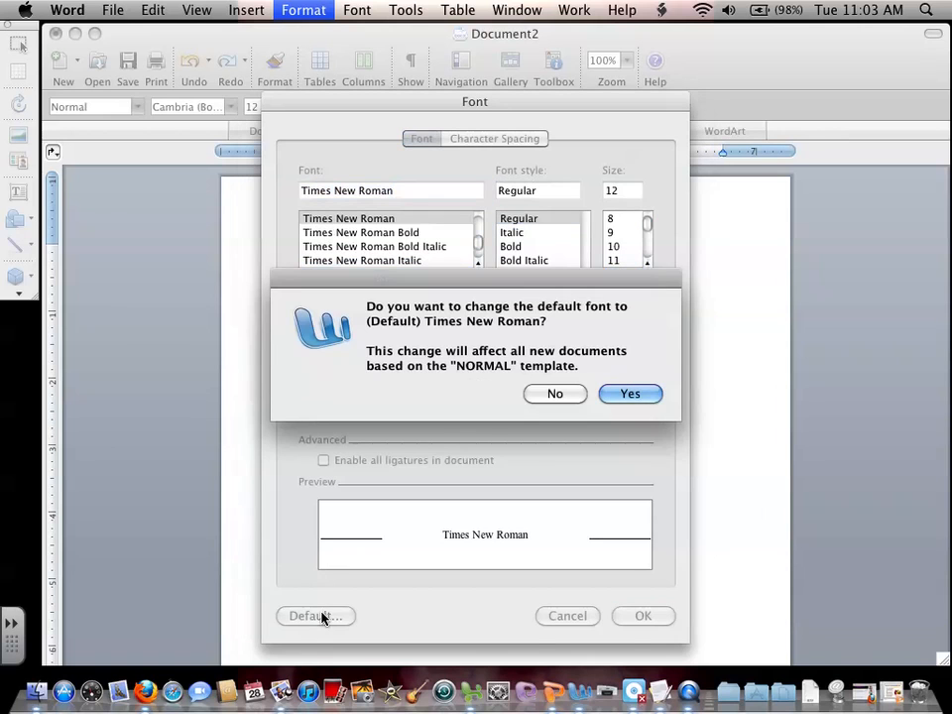
left_click(631, 394)
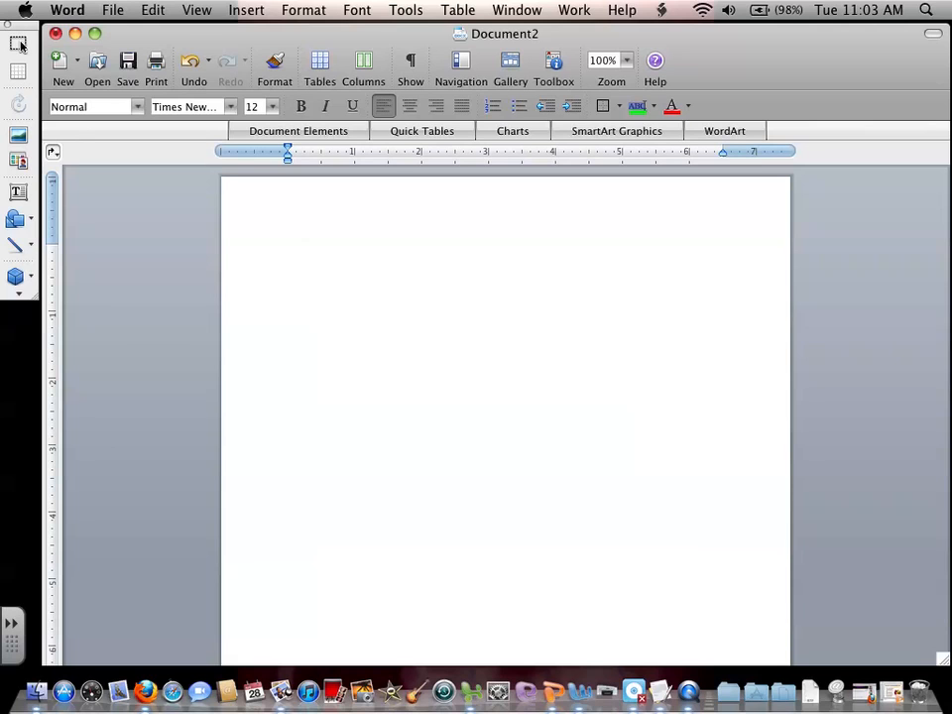
Enter the student's name and the teacher's name on the first two lines of the document.
type("Bob Smith")
key("Return")
type("Mrs. McGee")
key("Return")
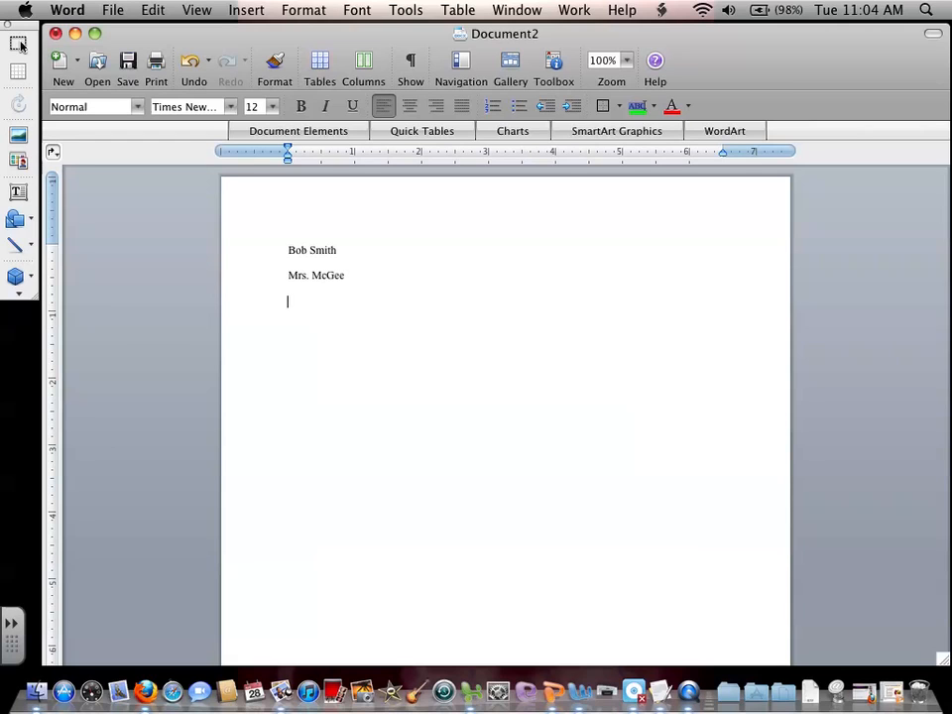
Complete the heading with the class "English 1 Red 1" and the date "28 August 2012" on separate lines.
type("English 1 Red")
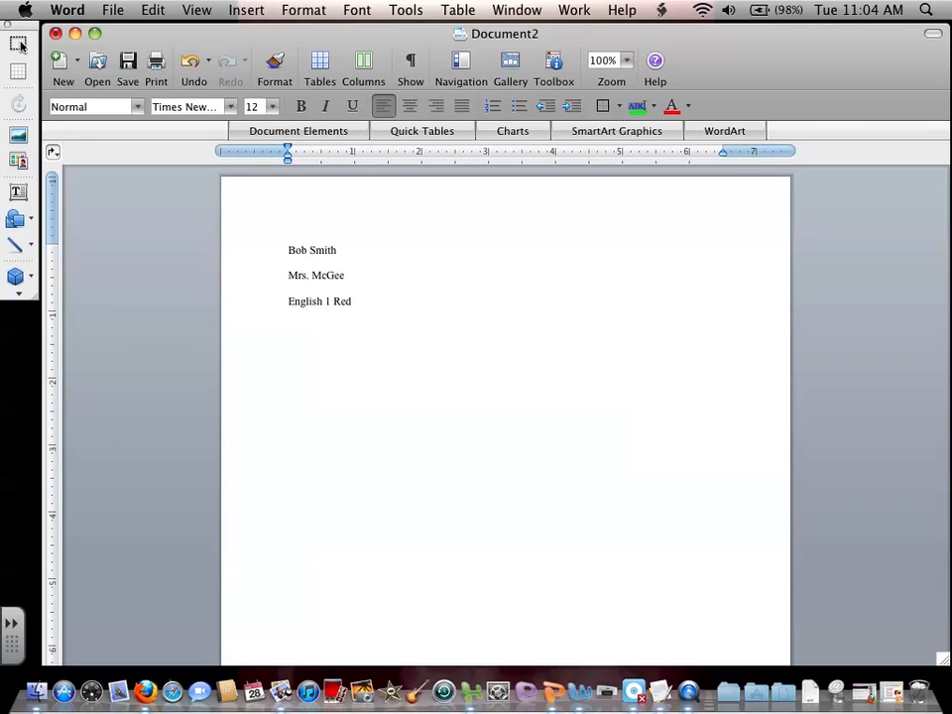
type(" 1 28")
type(" Augu")
type("st")
type(" 2012")
key("Return")
Add the centered title "Outline: Santiago Characterization CDW Paragraph" below the date.
key("super+e")
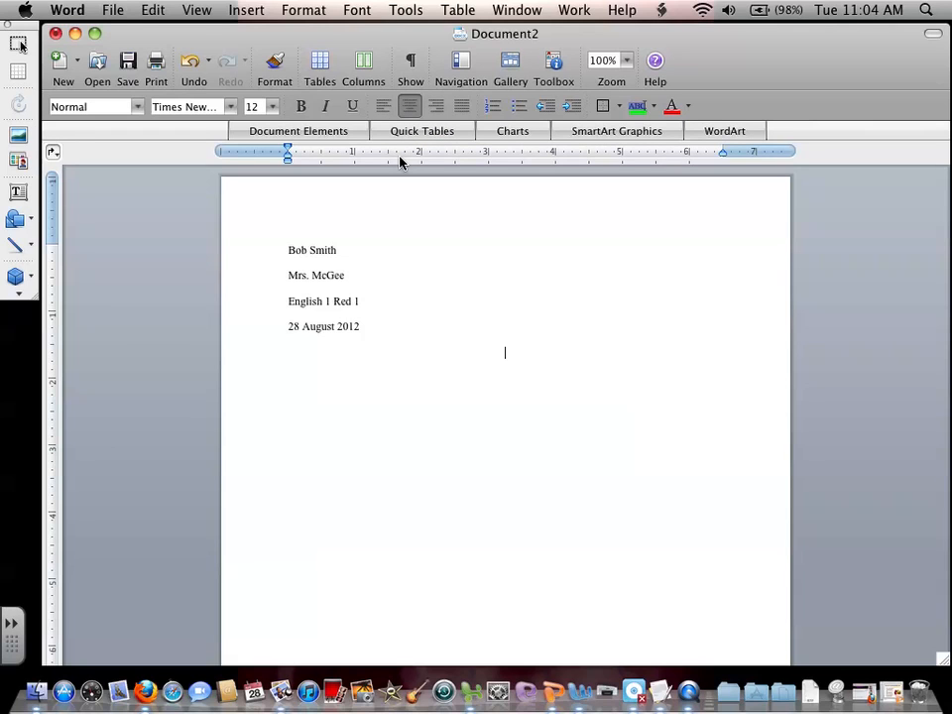
type("Outline: Santiago Characer")
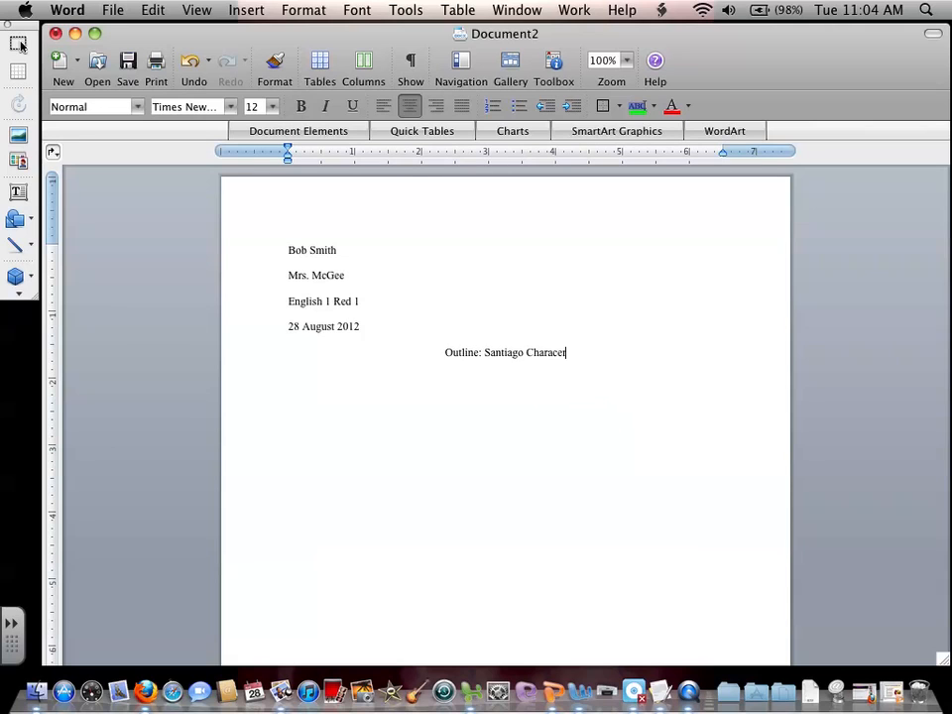
key("BackSpace")
key("BackSpace")
type("teriz")
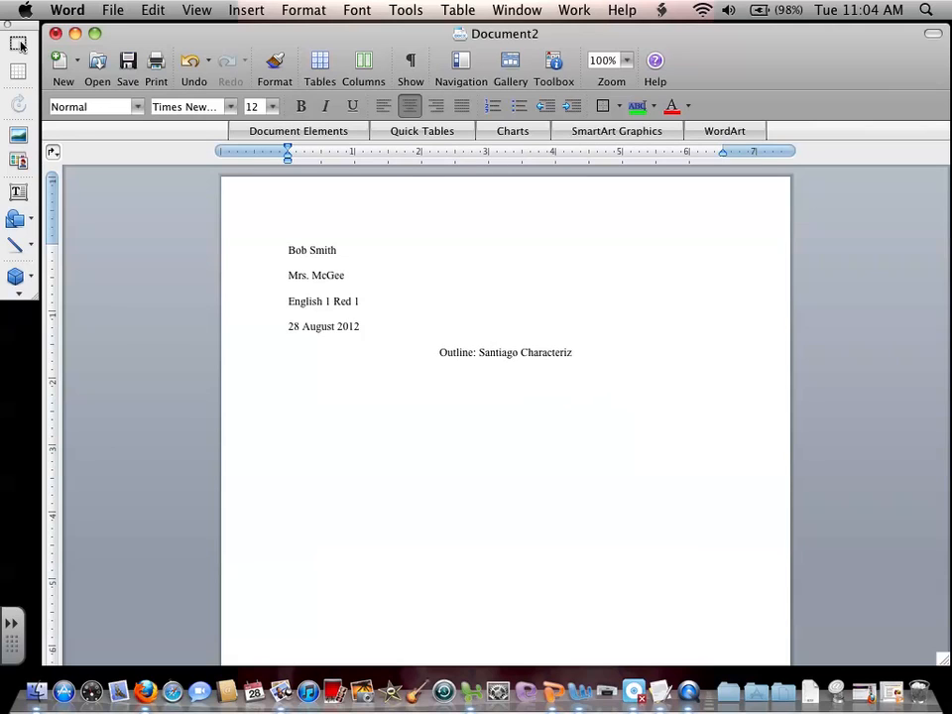
type("ation CDW Par")
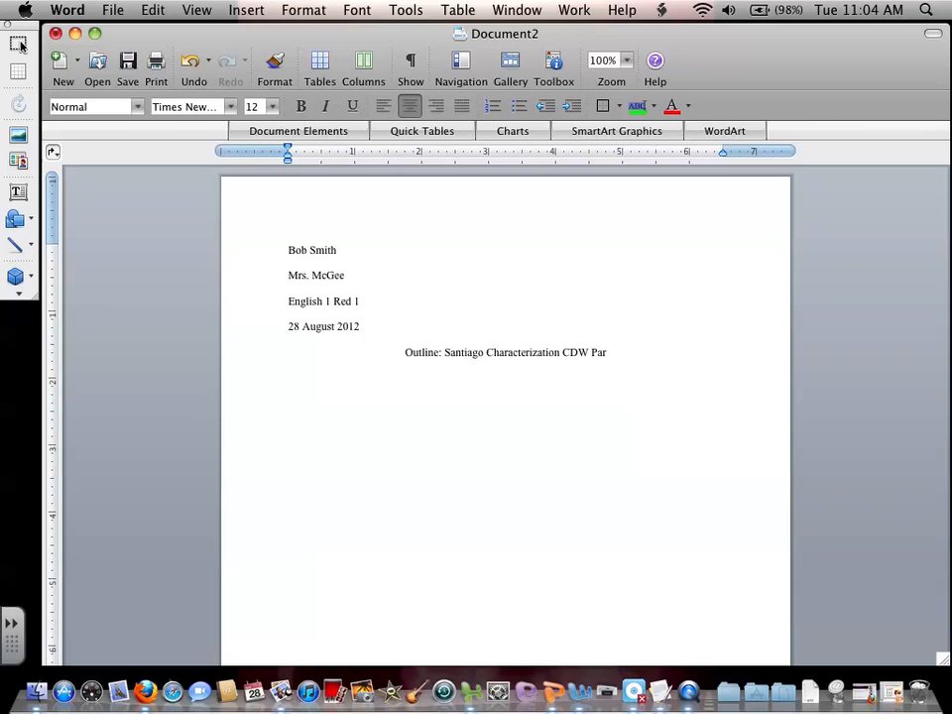
type("garph")
key("BackSpace")
key("BackSpace")
key("BackSpace")
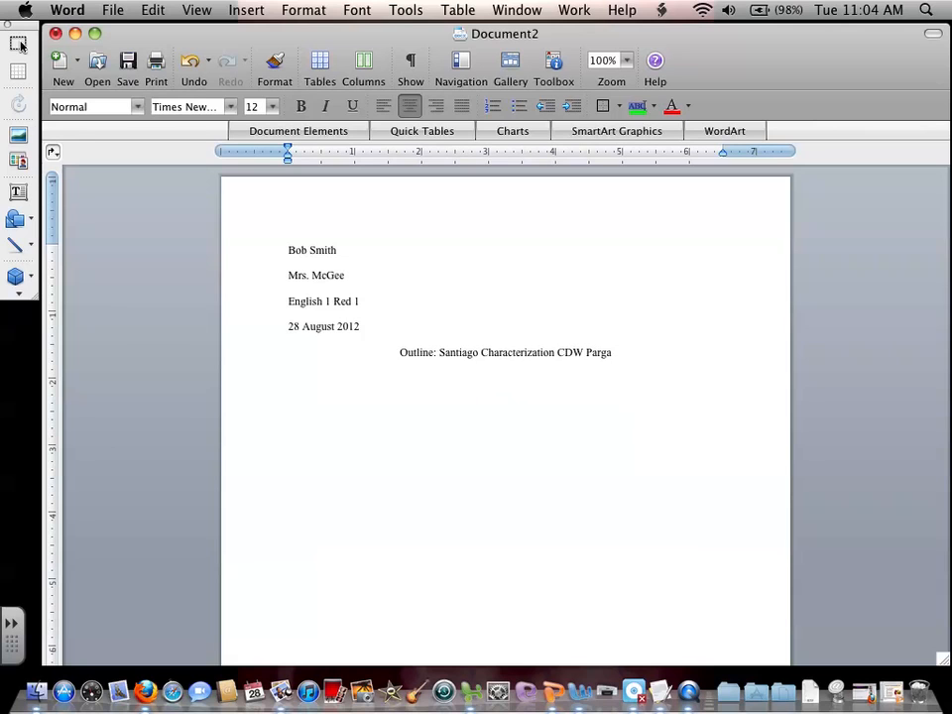
key("BackSpace")
key("BackSpace")
type("agraph")
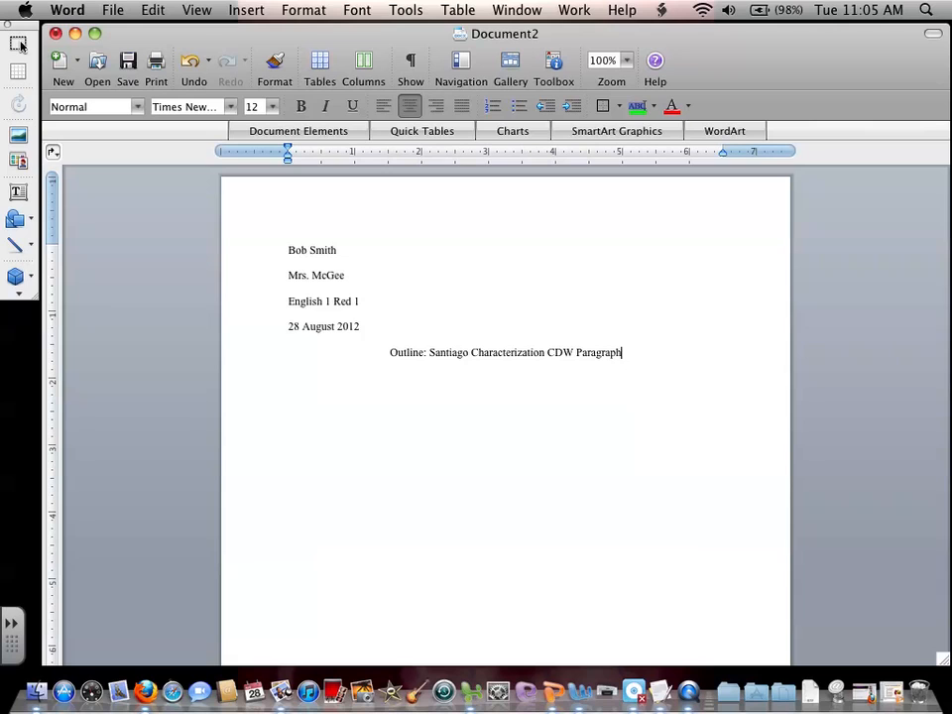
Begin the left-aligned outline with "I. Claim:" and the indented sub-item "A. Title: _______, Author: __________".
key("Return")
key("super+l")
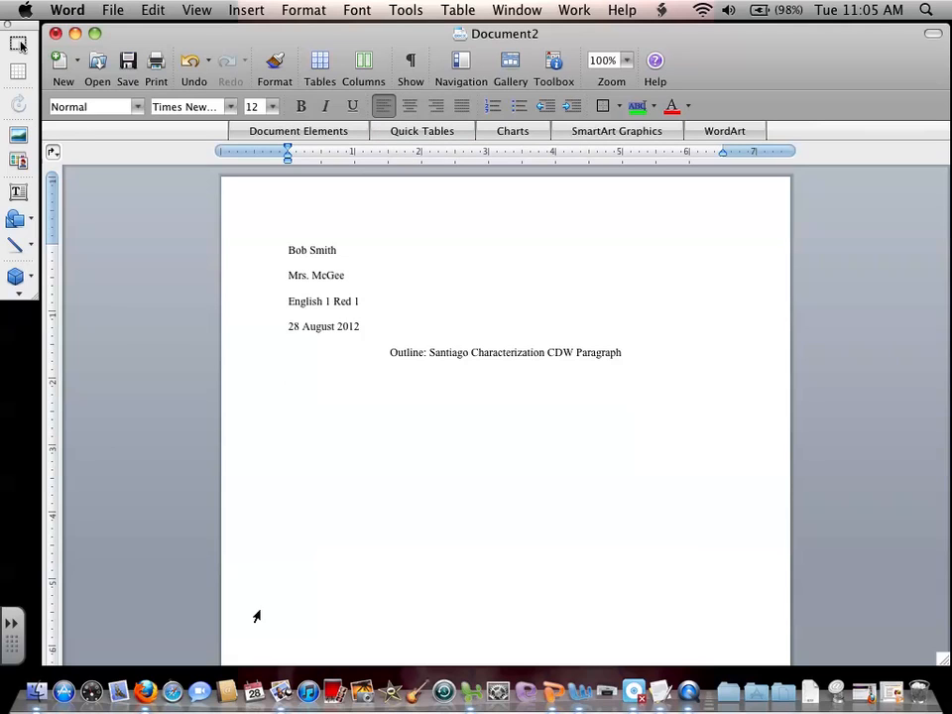
type("I.")
key("Tab")
type("A")
type(". Claim:")
key("Down")
type("Title: _______, Author:")
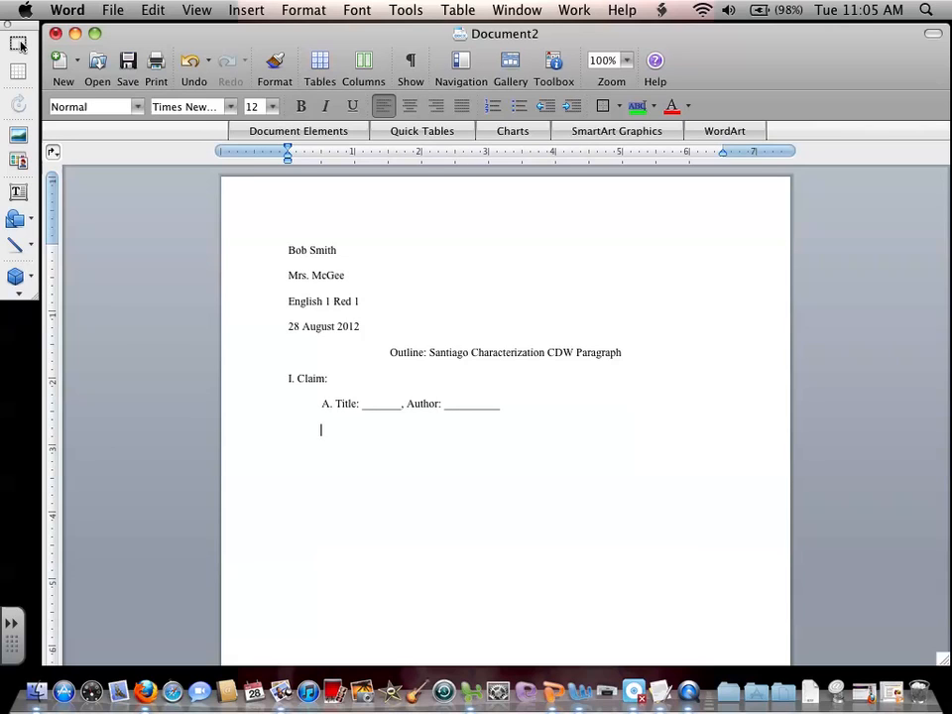
key("Return")
type("B. Santiago = ___________________")
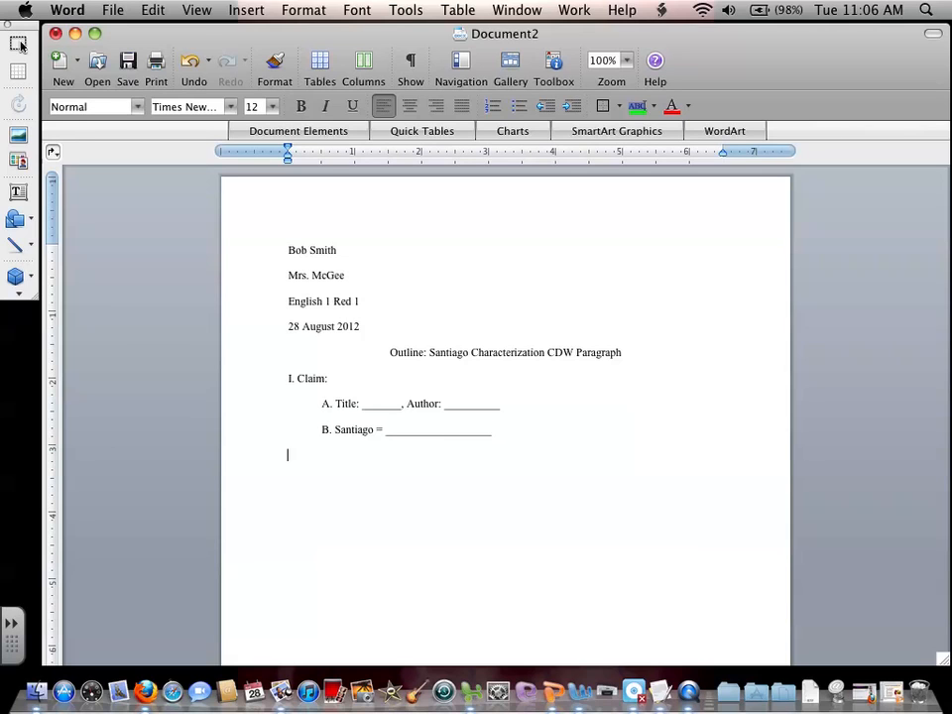
Add the outline line II. Data 1: with empty quotation marks and empty parentheses for the citation.
type("II")
type(".")
type(" Data")
type(" 1")
type(": \" \"")
type(" () ")
type("III. Warran")
type("t")
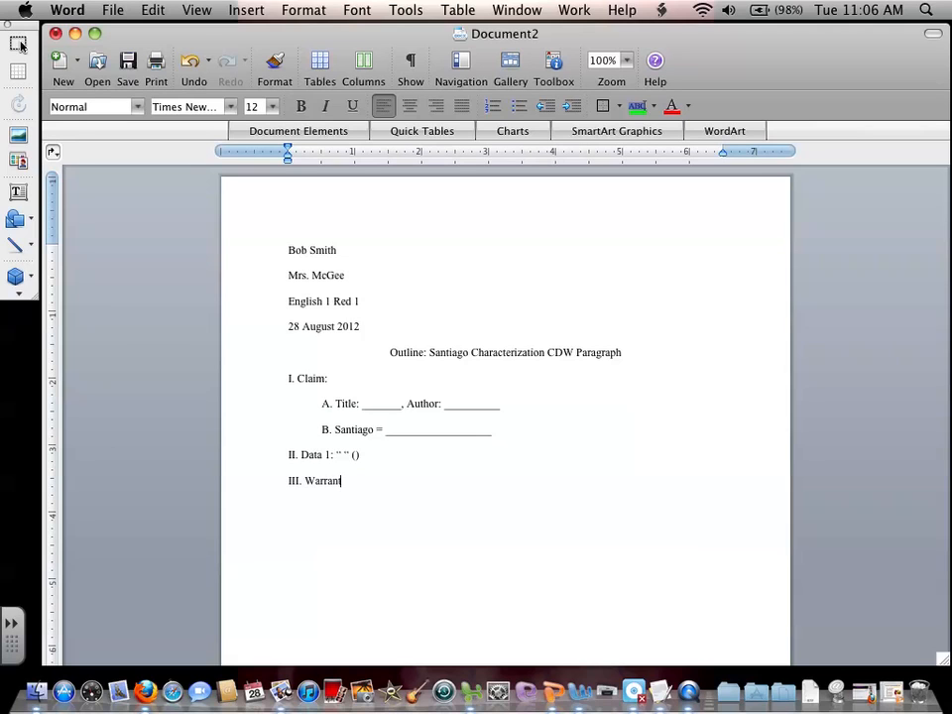
type(" 1:")
Add the section "III. Warrant 1:" with empty indented sub-items A., B. and C.
key("Return")
key("Tab")
type("A.")
key("Return")
type("B.")
key("BackSpace")
key("BackSpace")
key("BackSpace")
key("Tab")
type("B.")
key("Return")
key("Tab")
type("C.")
Add the outline line IV. Data 2: with empty quotation marks and empty parentheses.
type("I")
key("BackSpace")
key("BackSpace")
type("V. Data 2: \" \" () ")
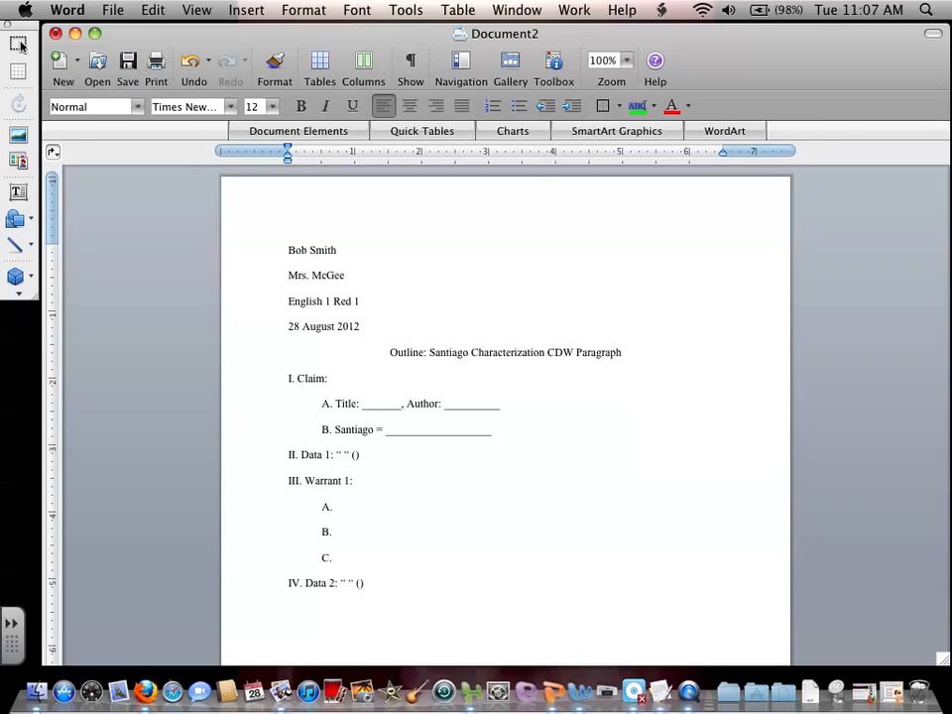
type("V. Warrant 2:")
Add the section "V. Warrant 2:" with empty indented sub-items A., B. and C.
key("Return")
key("Tab")
type("A.")
key("Return")
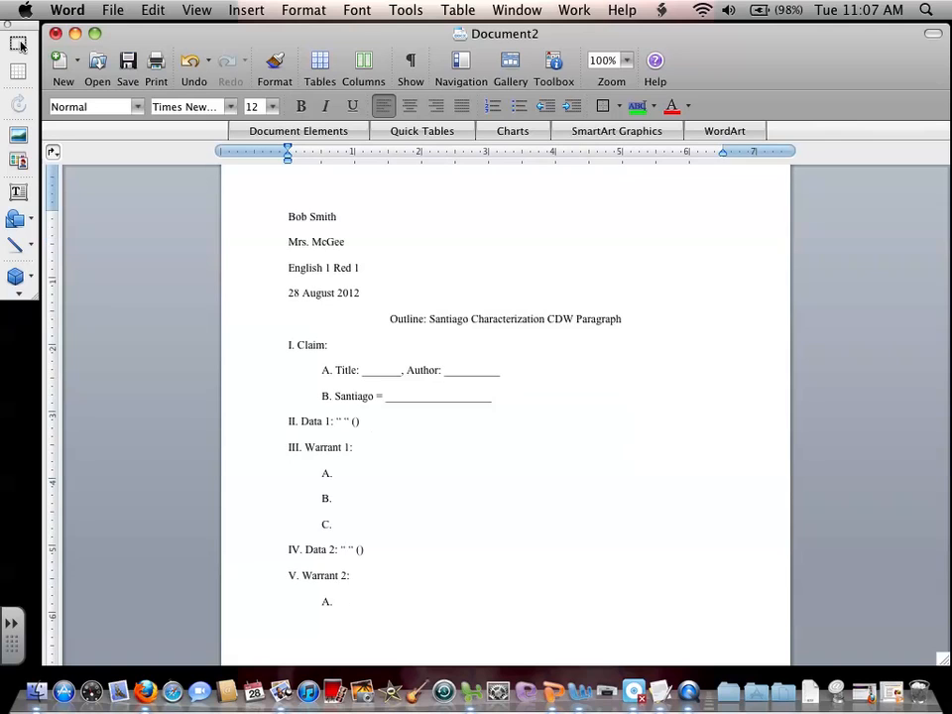
type("B.")
key("Return")
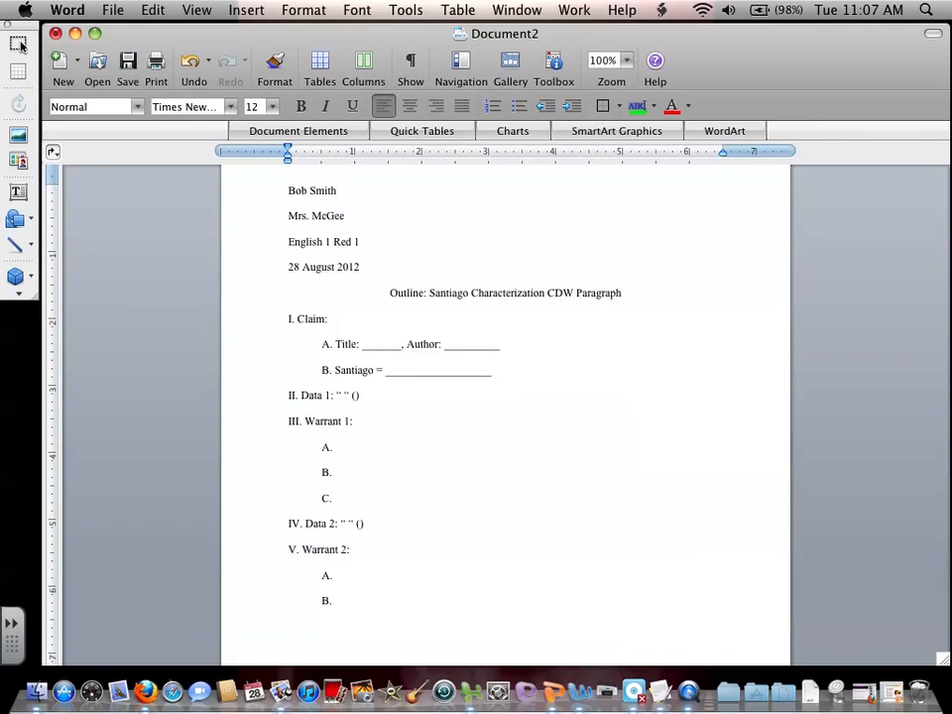
type("C.")
Finish the outline with the line "VI. Conclusion:" at the unindented level.
scroll(505, 415, "down", 5)
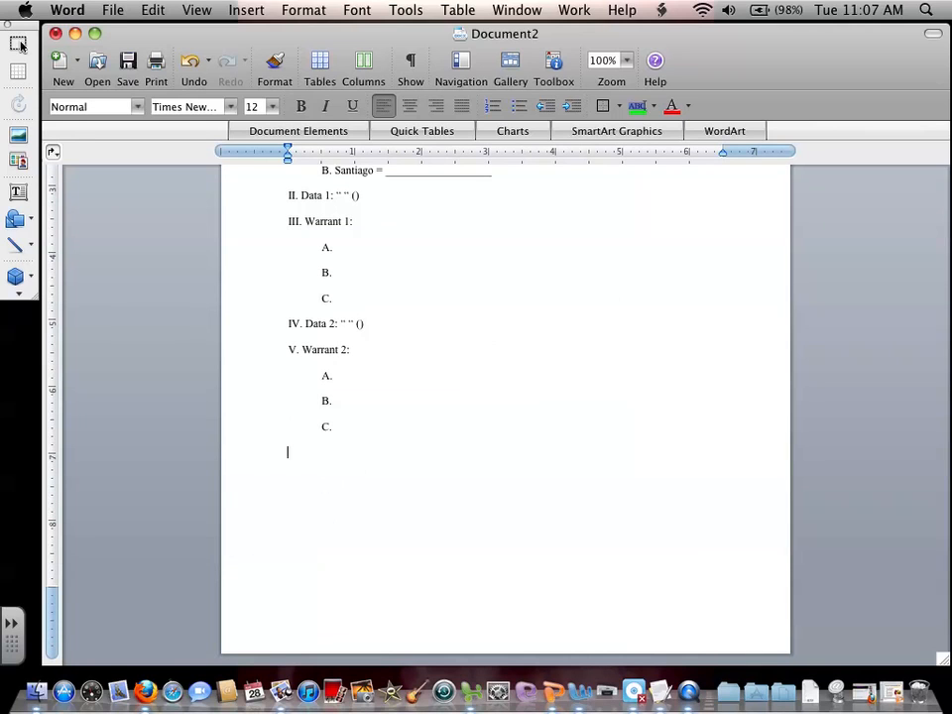
type("VI. Conclusion:")
Insert a right-aligned page number in the page header, with the number shown on the first page.
scroll(505, 414, "up", 5)
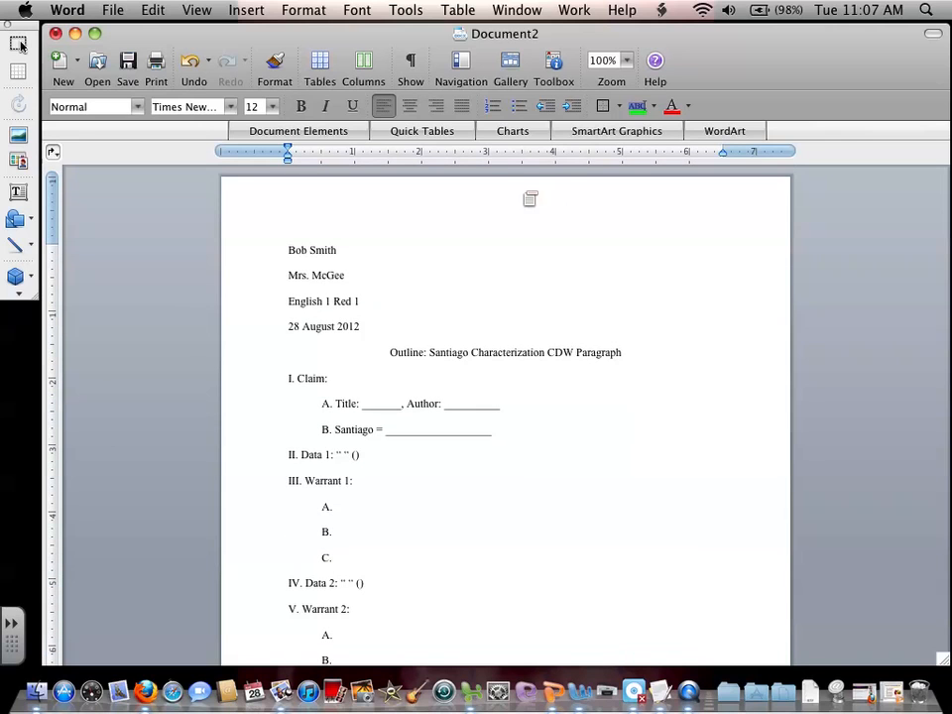
double_click(539, 206)
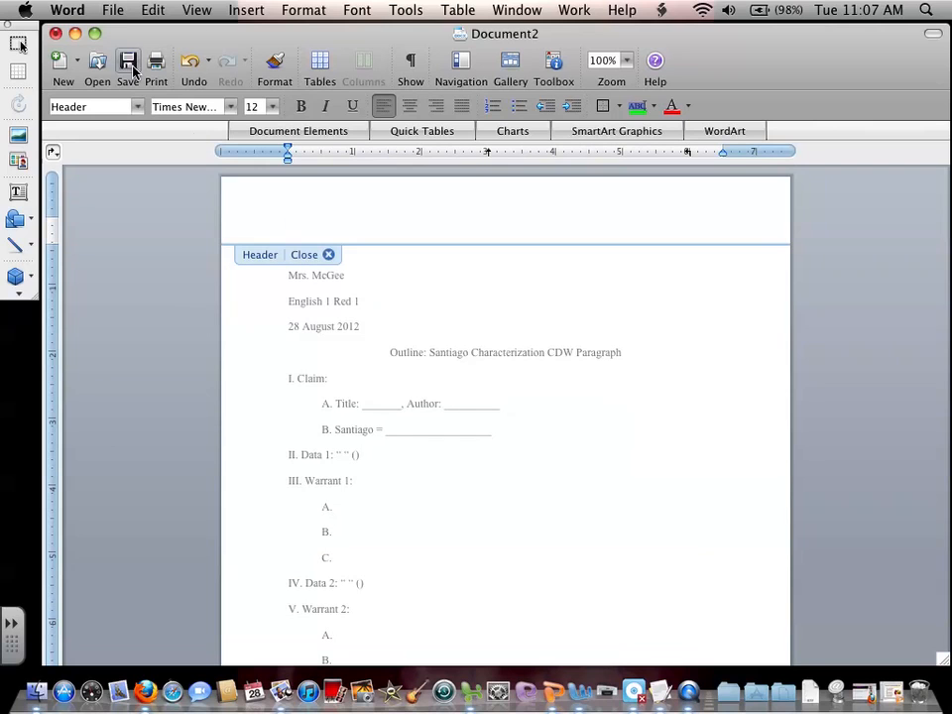
left_click(246, 10)
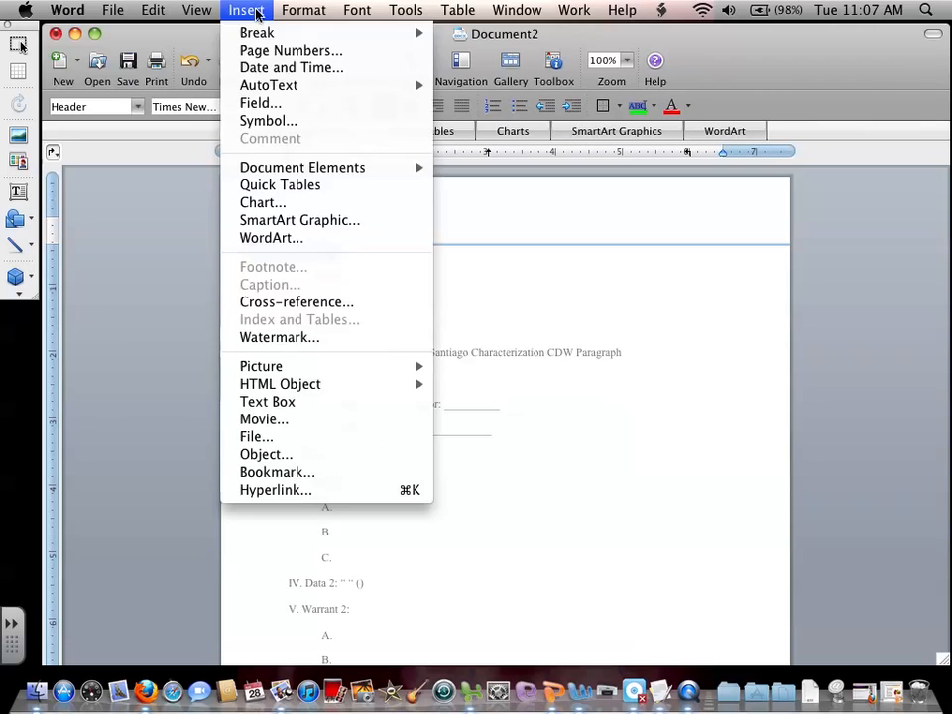
left_click(287, 48)
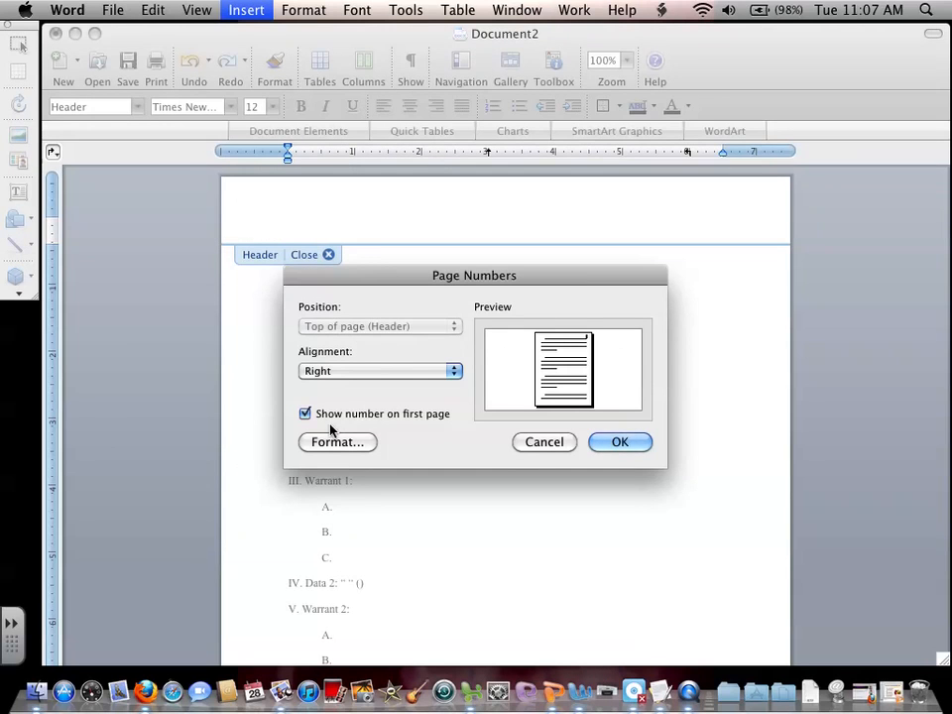
left_click(602, 443)
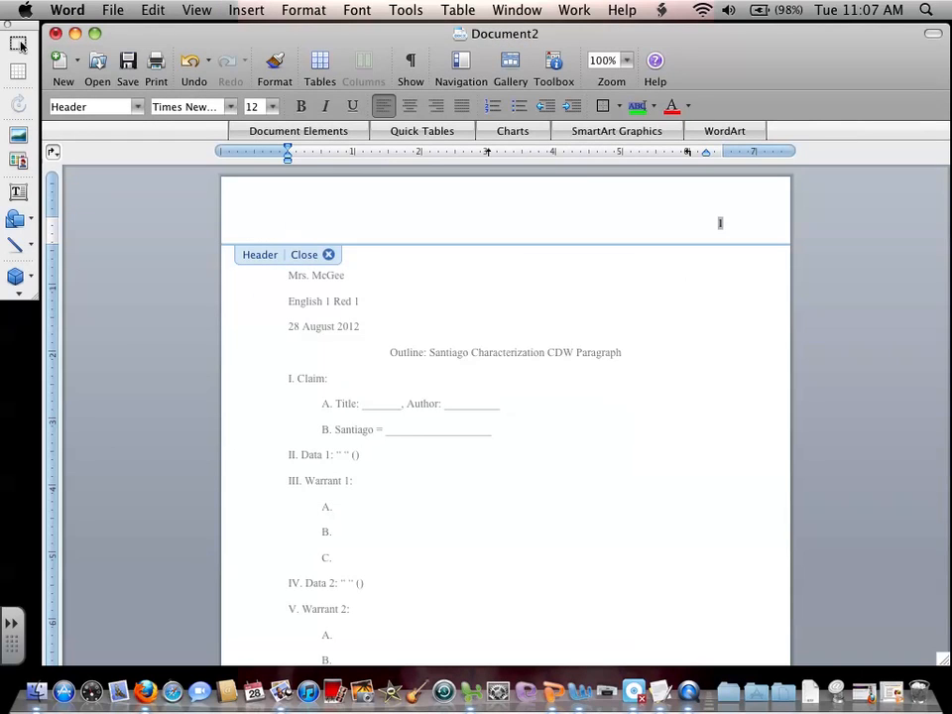
Add the student's last name right-aligned before the page number in the header, and return to the document body.
left_click(436, 105)
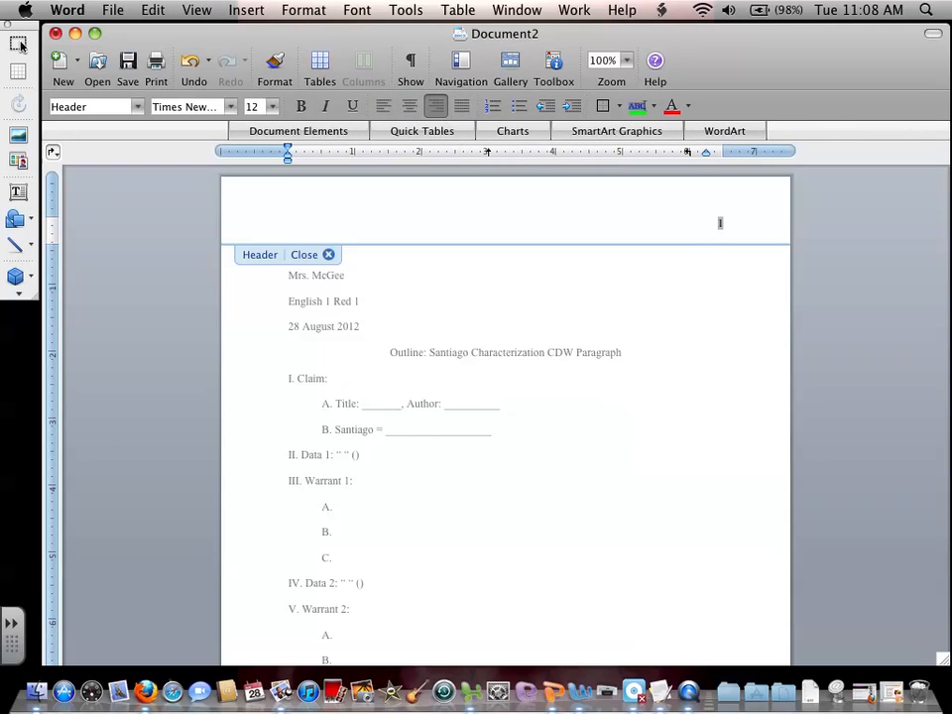
type("Smith")
double_click(349, 256)
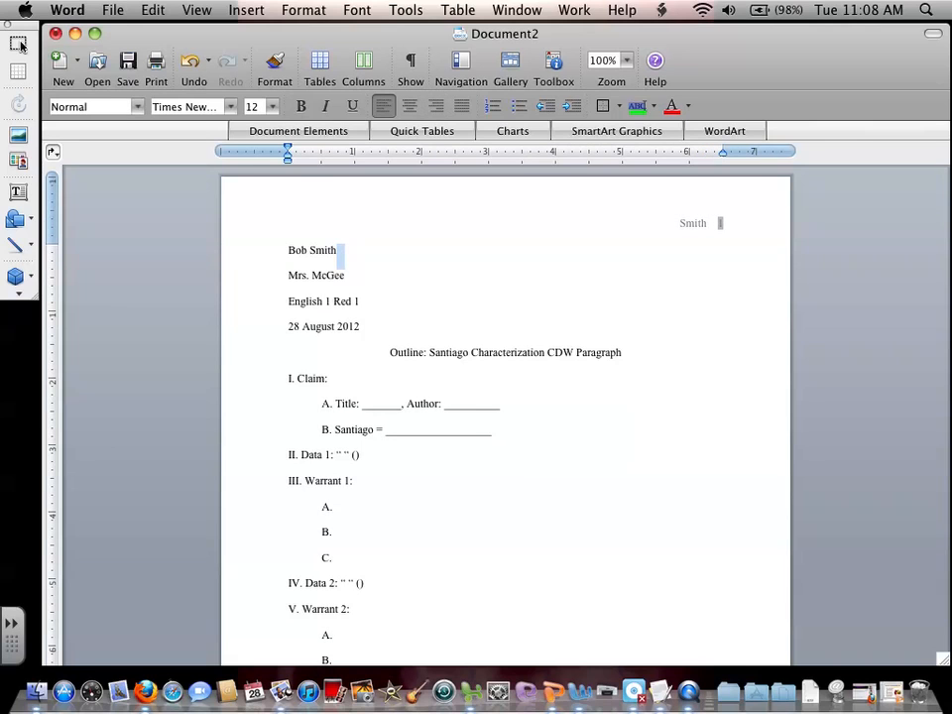
Add blank lines below the outline's conclusion to check the header on a second page, and remove them.
scroll(505, 415, "down", 1)
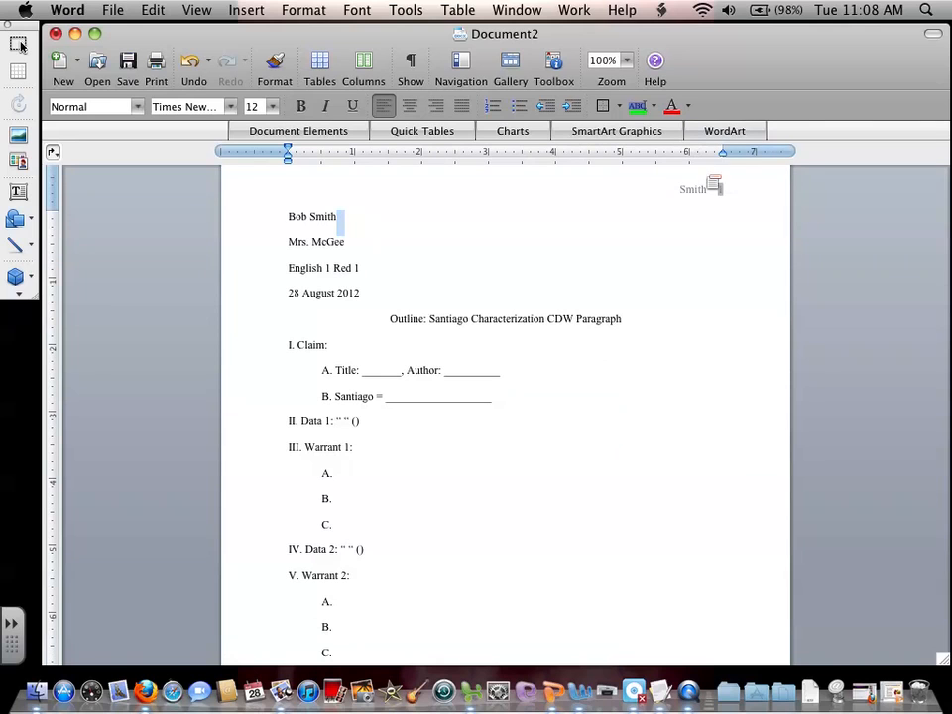
scroll(505, 414, "down", 5)
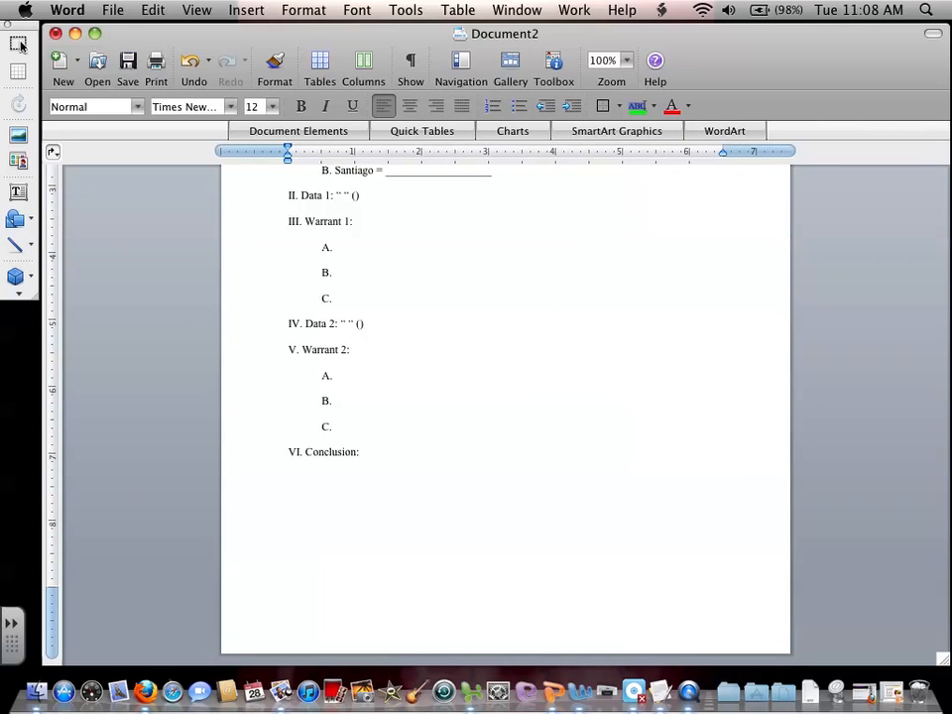
key("Return")
key("Return")
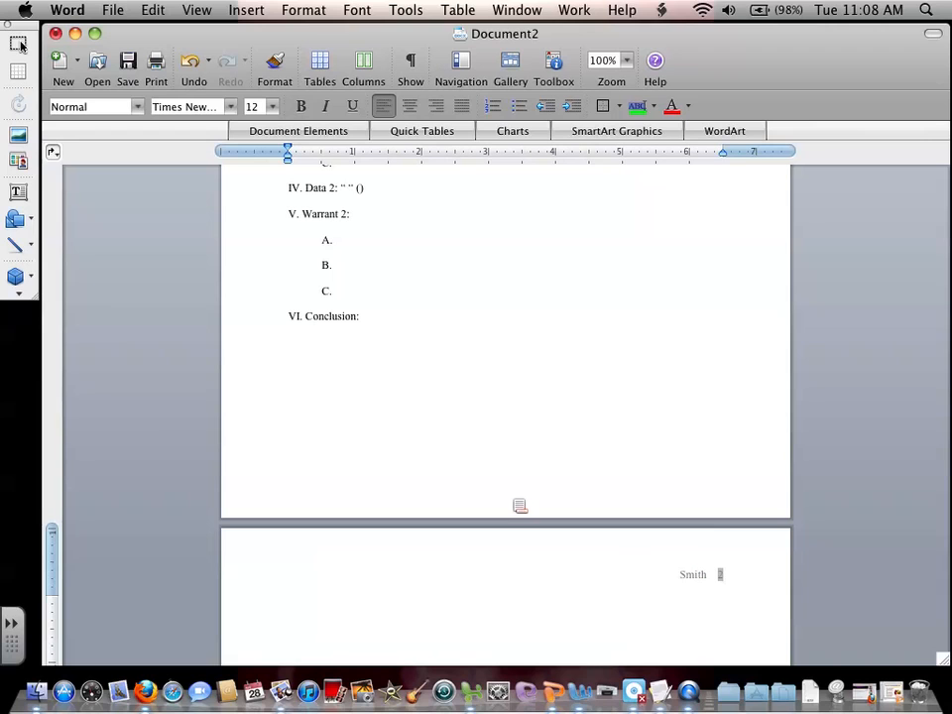
key("BackSpace")
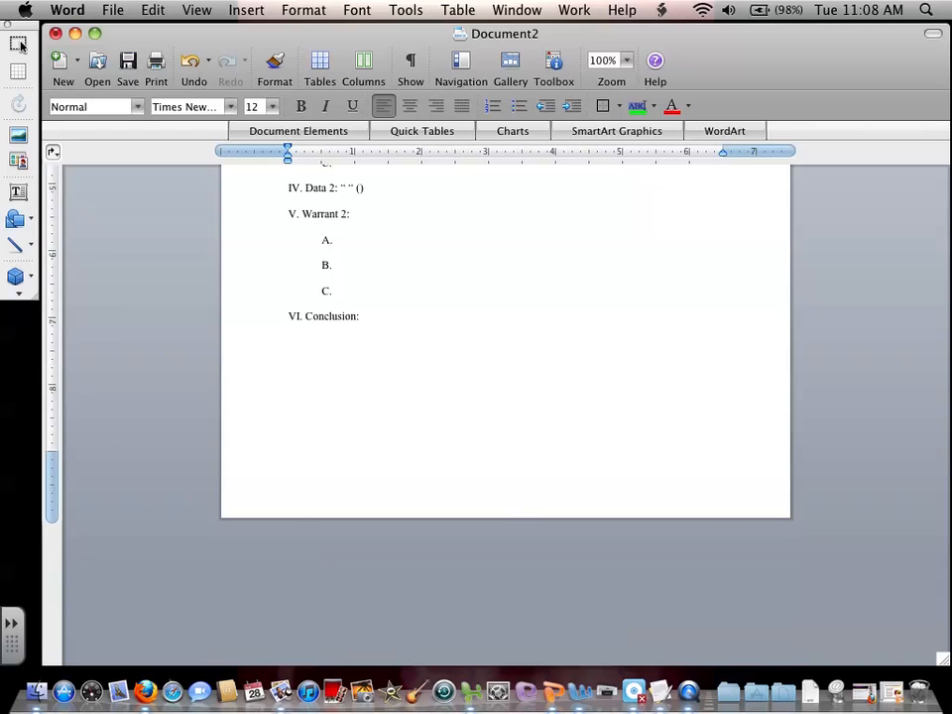